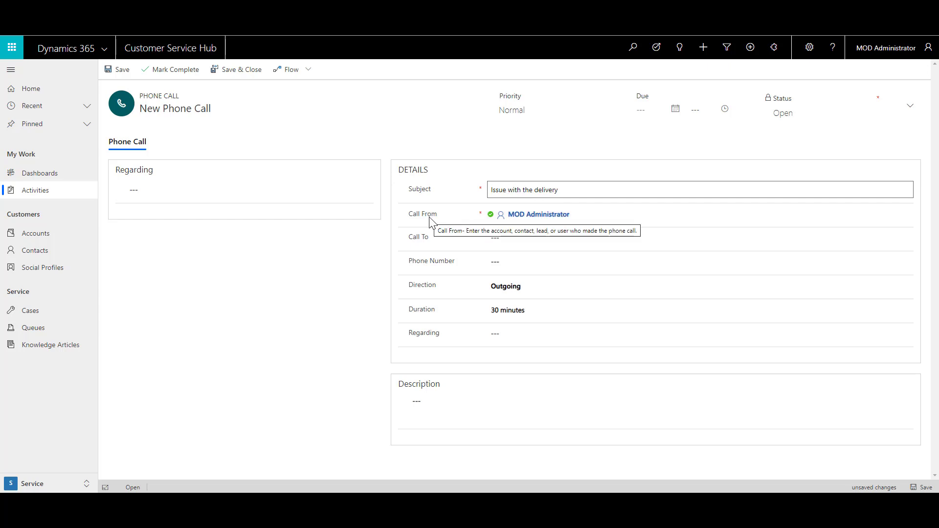
Set the searched contact as the call recipient and enter their phone number.
left_click(507, 237)
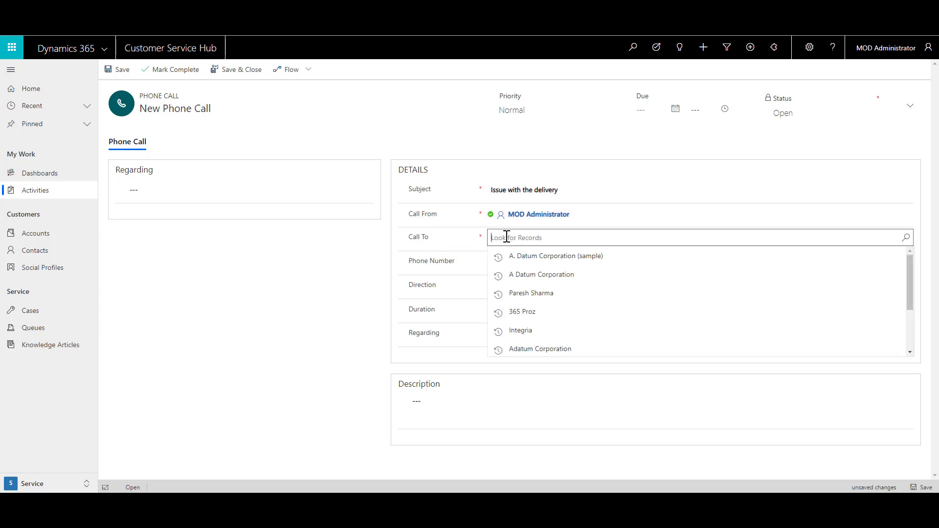
type("rene")
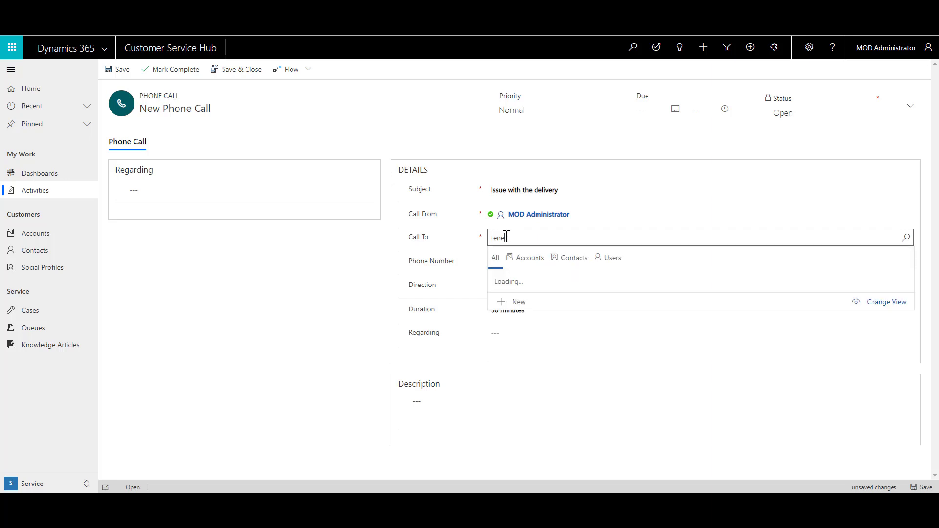
left_click(511, 279)
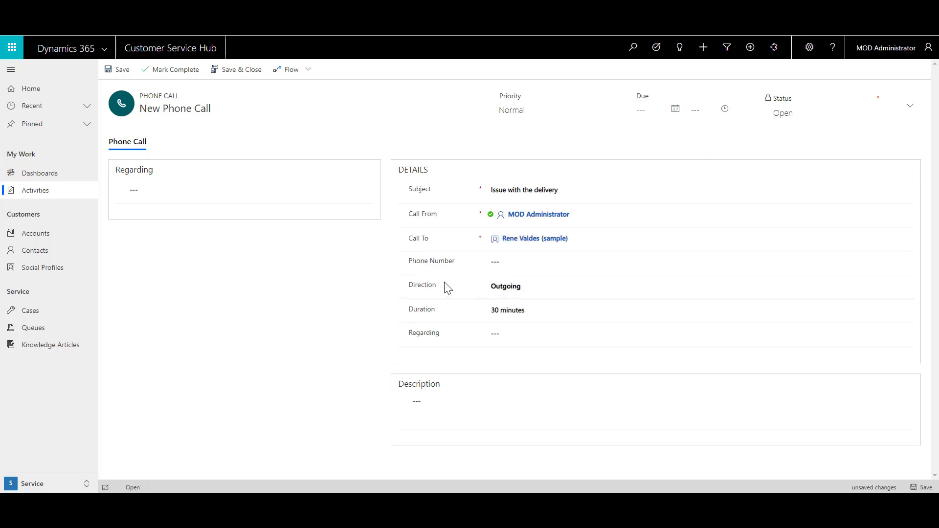
left_click(515, 264)
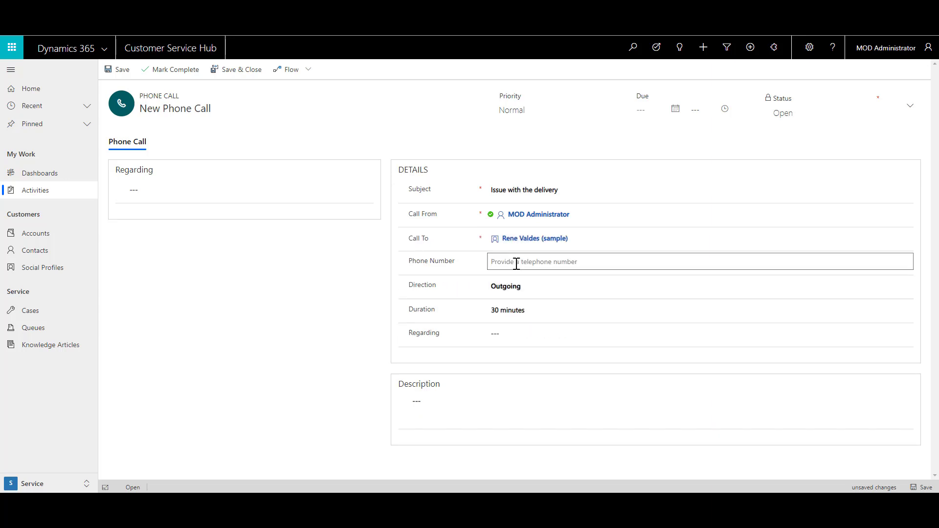
Set Regarding to A. Datum Corporation (sample) and save the phone call.
left_click(502, 332)
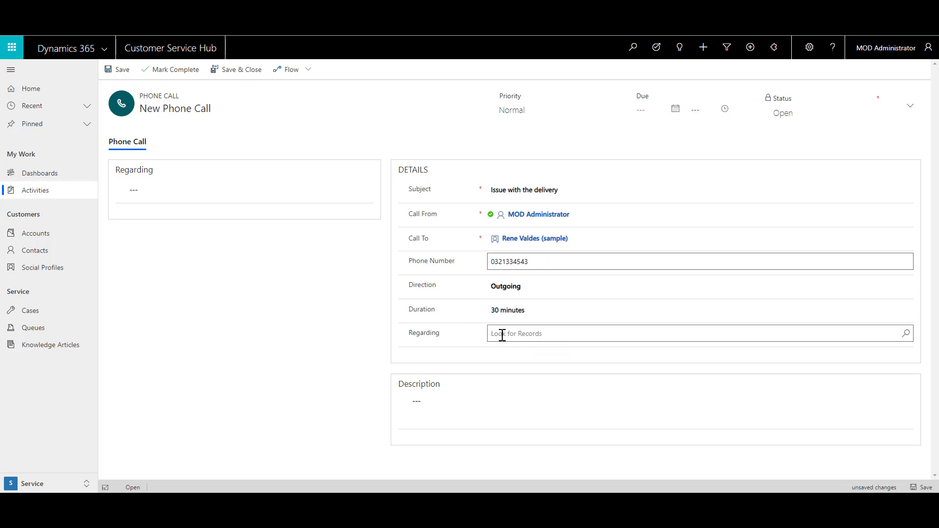
left_click(491, 354)
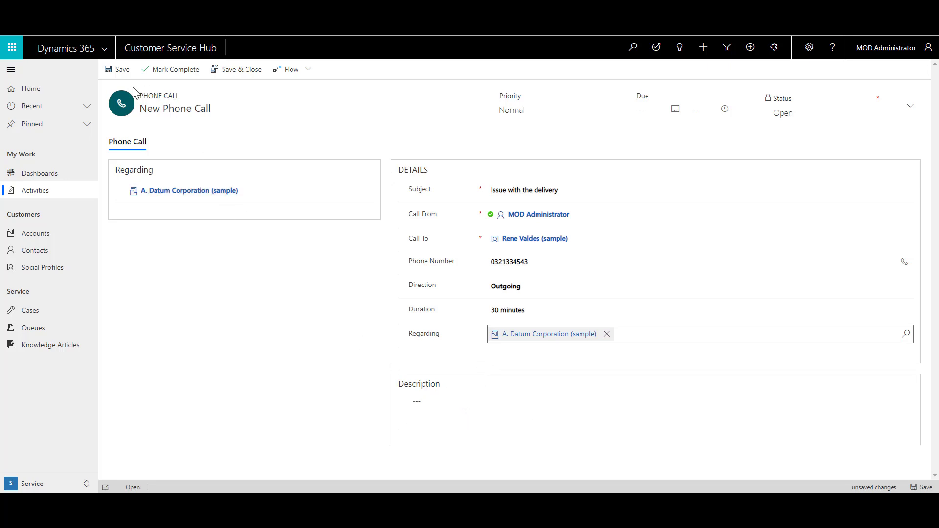
left_click(112, 71)
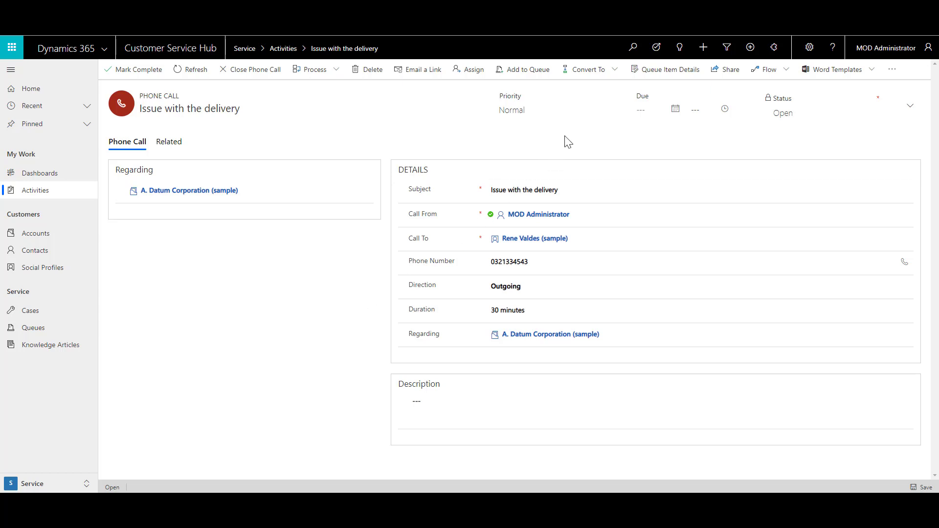
Convert the phone call to a case with subject Query.
left_click(611, 77)
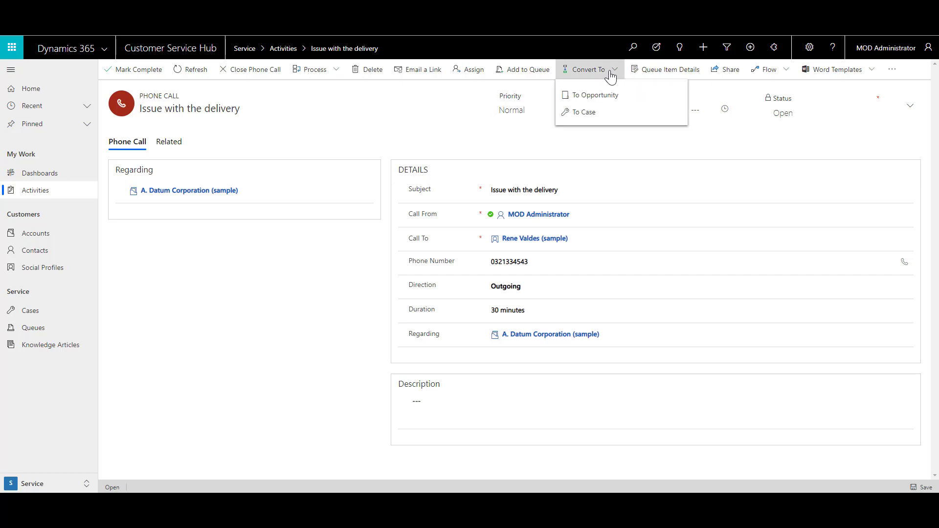
left_click(602, 117)
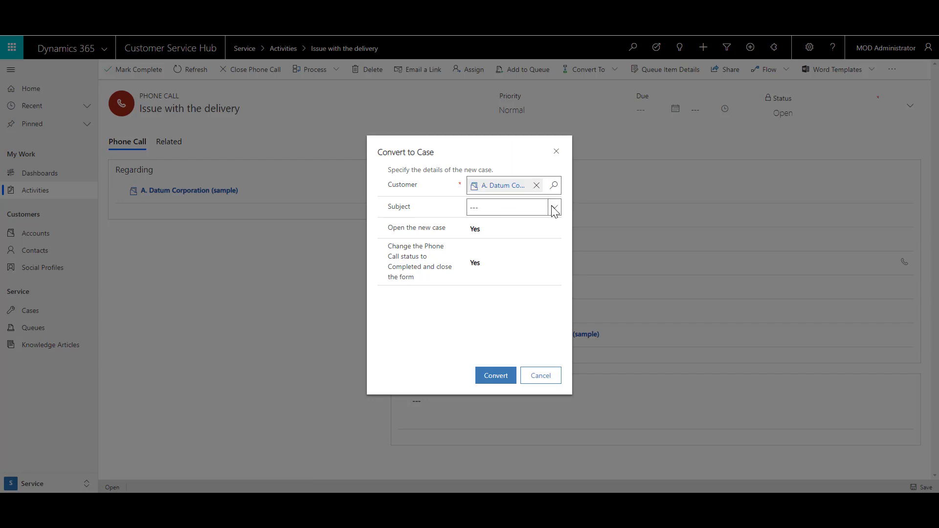
left_click(554, 206)
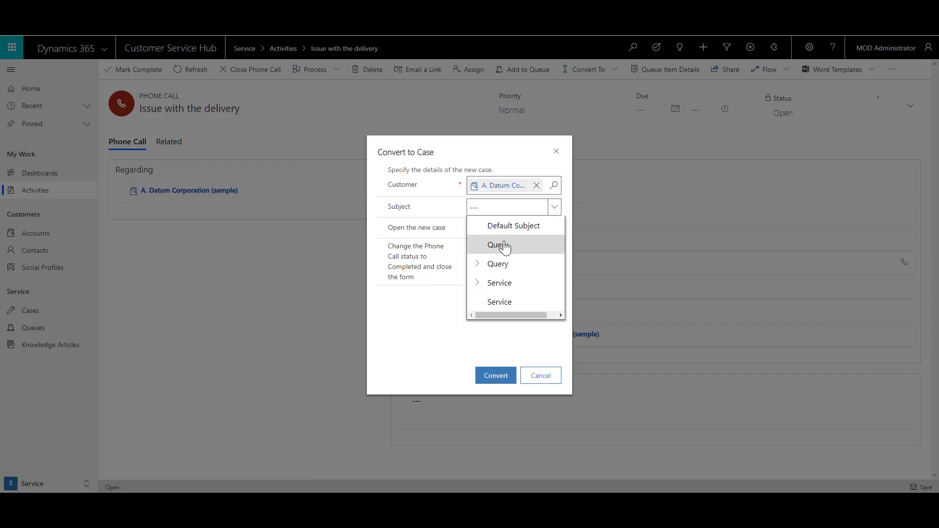
left_click(505, 248)
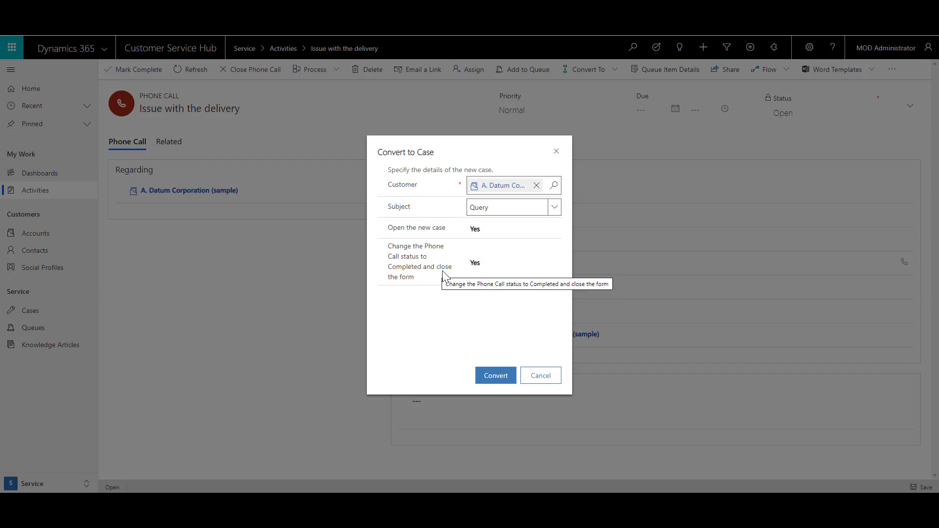
left_click(496, 376)
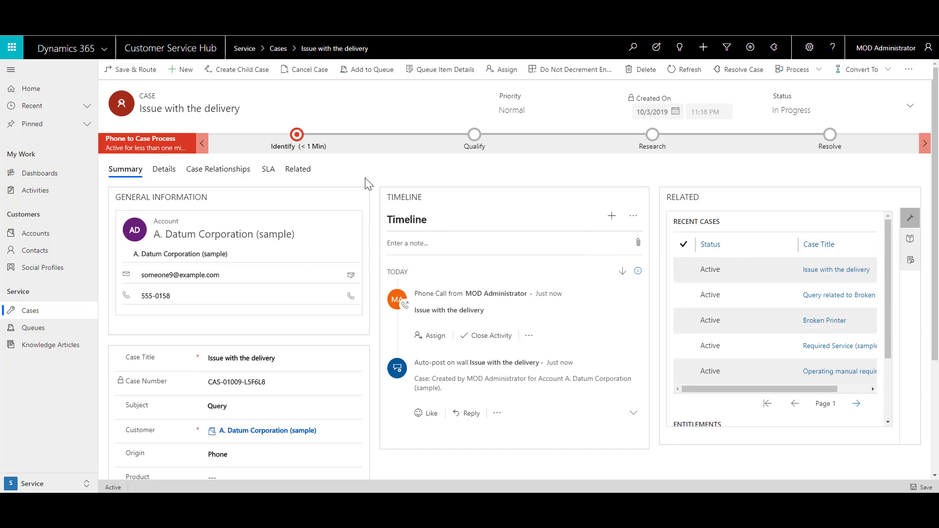
Fill the Identify stage's Find Contact with the call's contact and advance to Qualify.
left_click(297, 137)
left_click(367, 217)
left_click(386, 234)
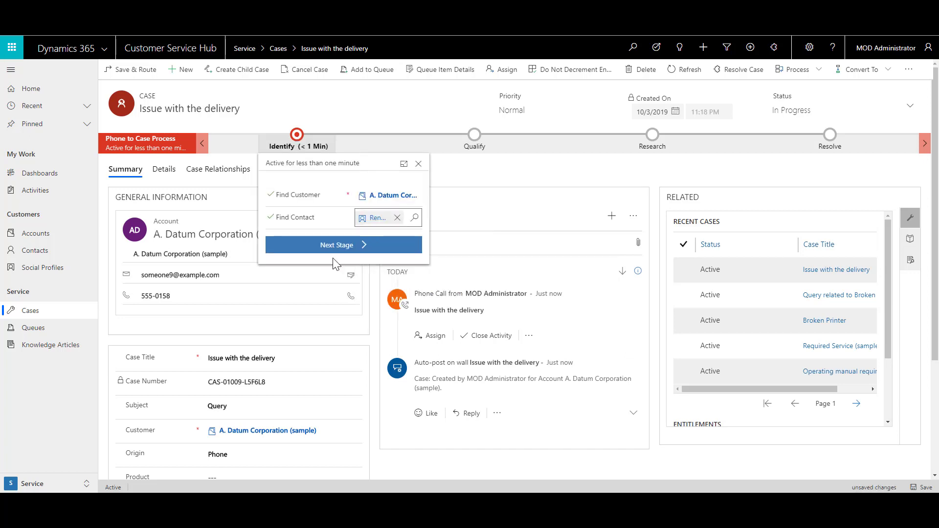
left_click(335, 248)
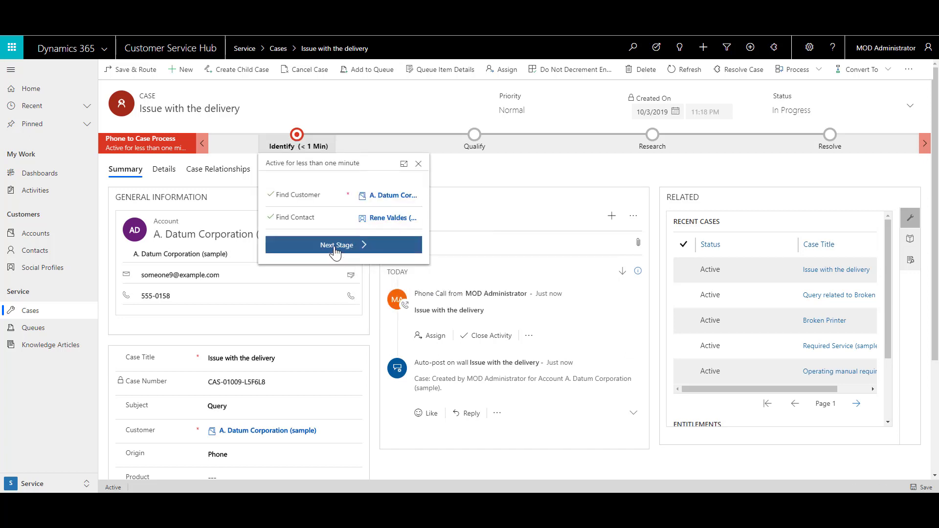
left_click(335, 247)
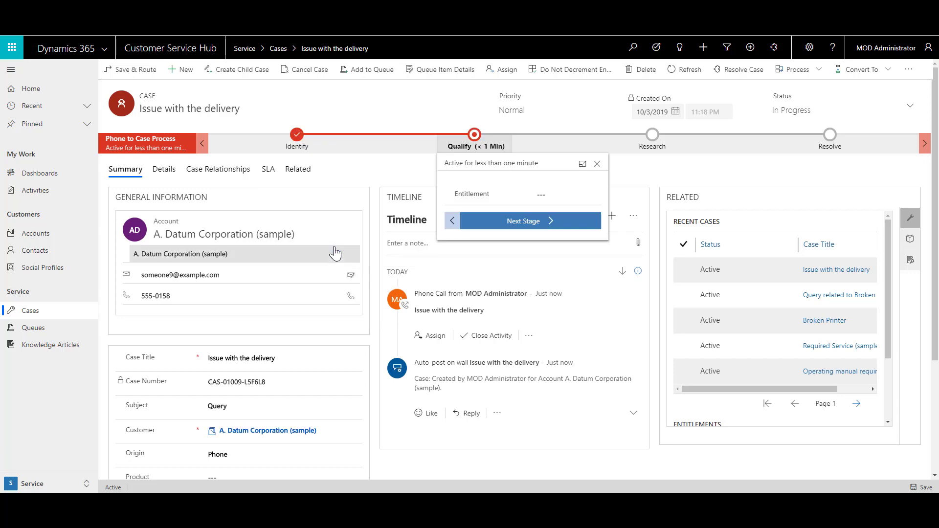
left_click(303, 163)
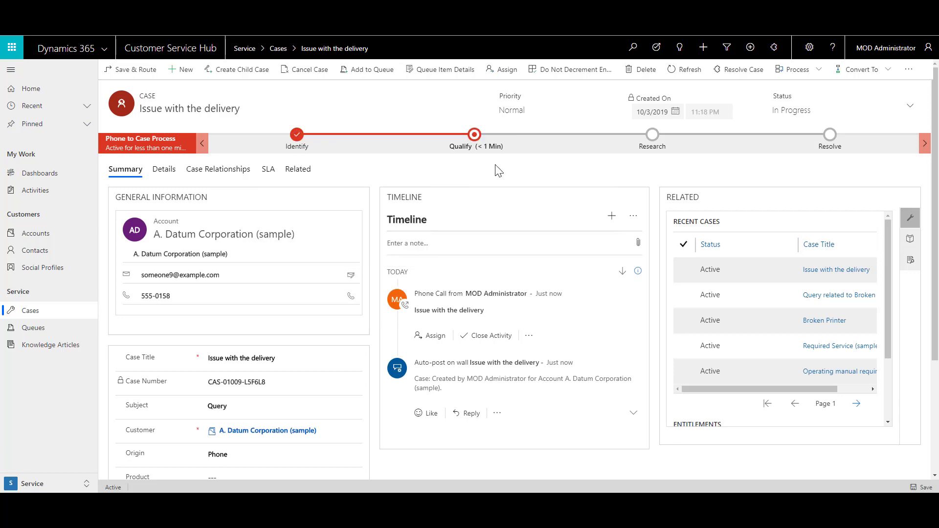
Resolve the case as Problem Solved with resolution 'Emailed customer' and 15 minutes billable.
left_click(734, 70)
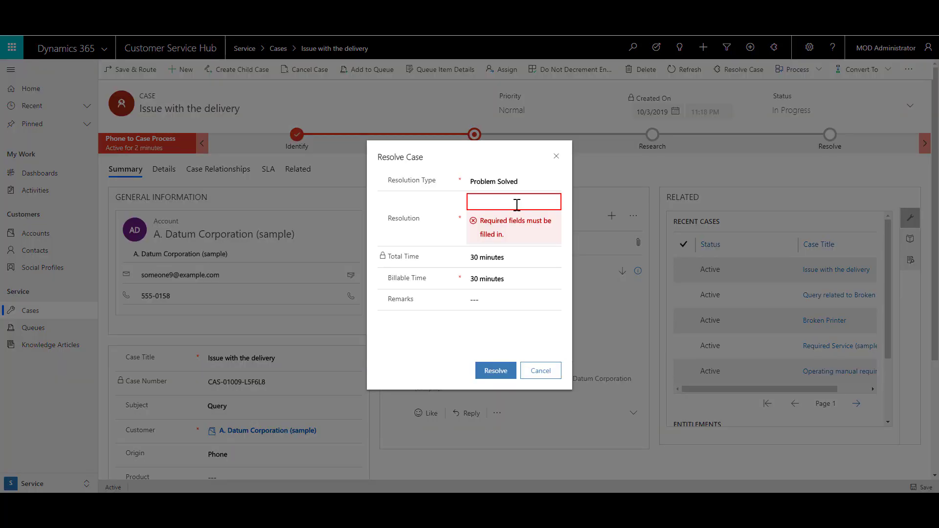
type("Emailed customer")
left_click(436, 260)
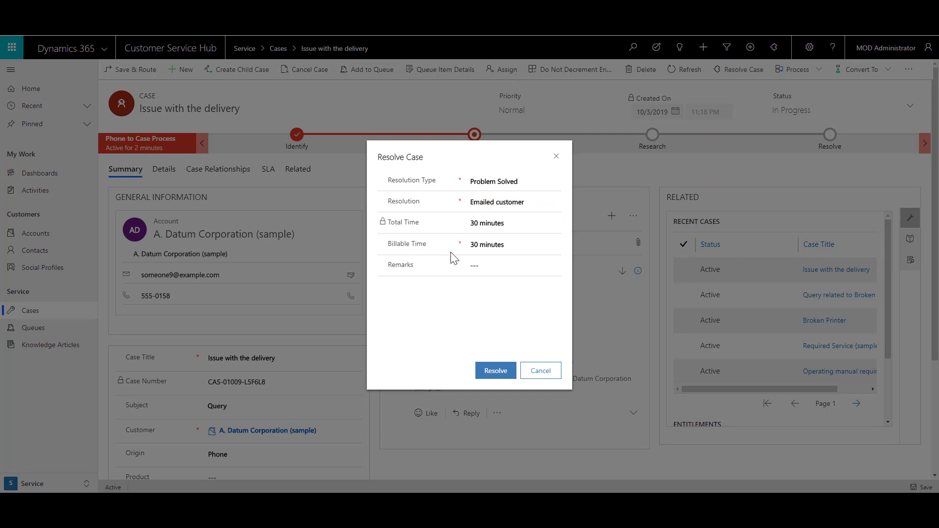
left_click(496, 244)
left_click(552, 245)
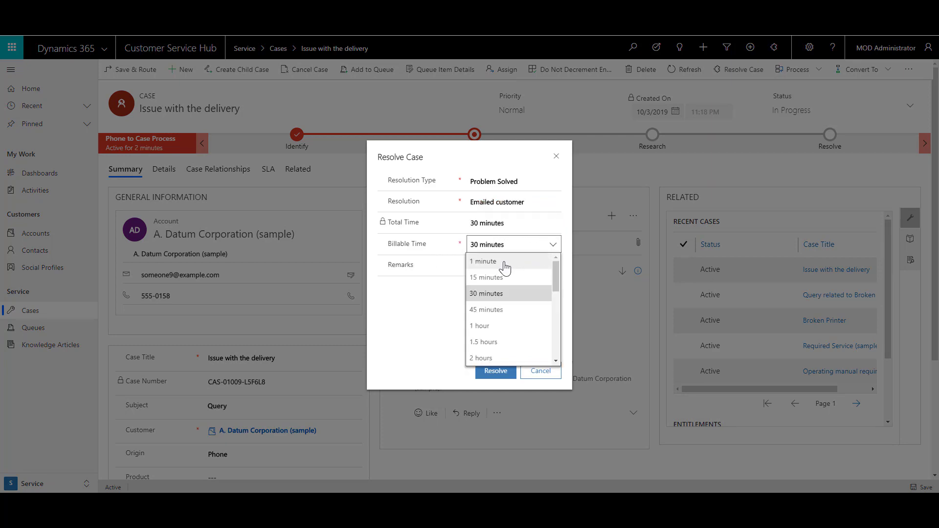
left_click(498, 276)
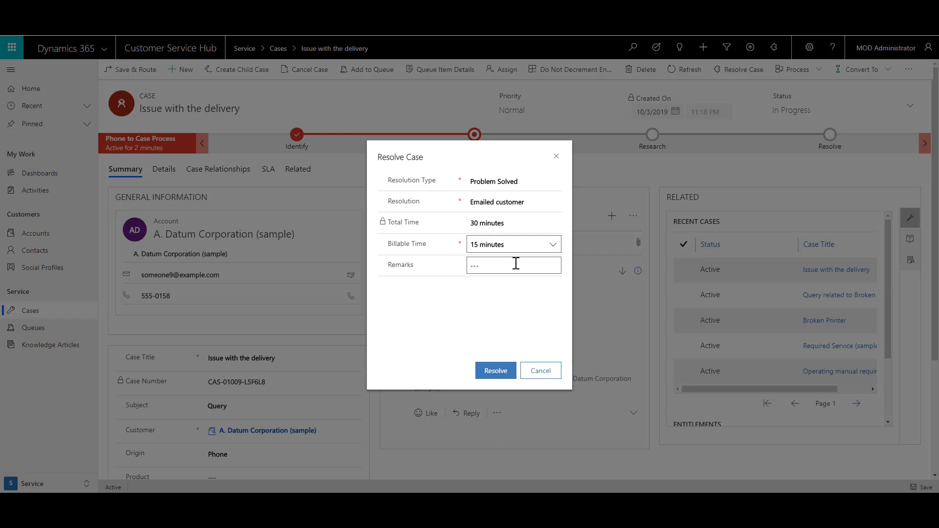
left_click(492, 373)
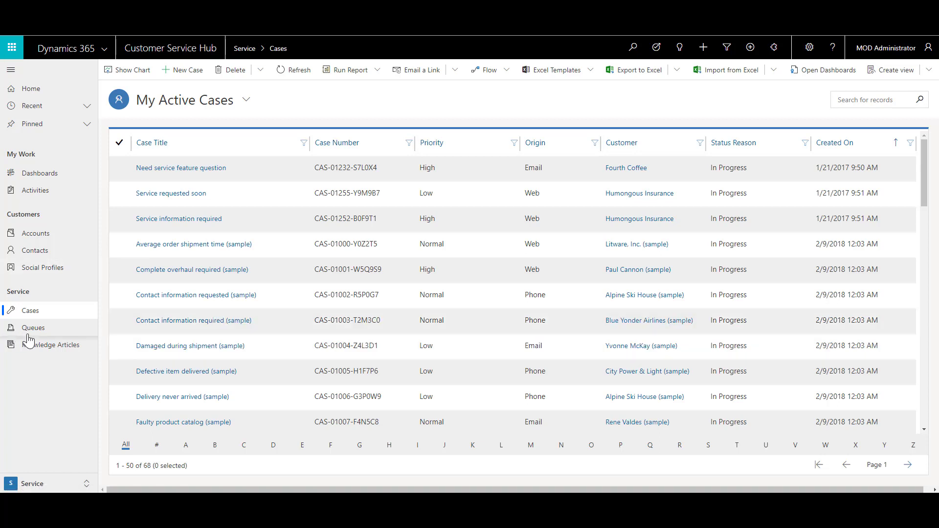
Switch the cases list to My Resolved Cases and open 'Issue with the delivery'.
left_click(35, 313)
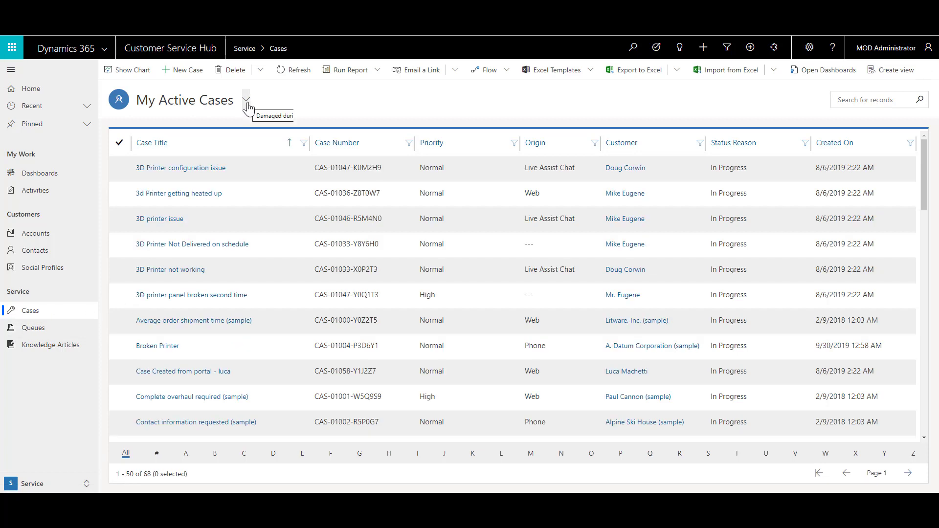
left_click(247, 102)
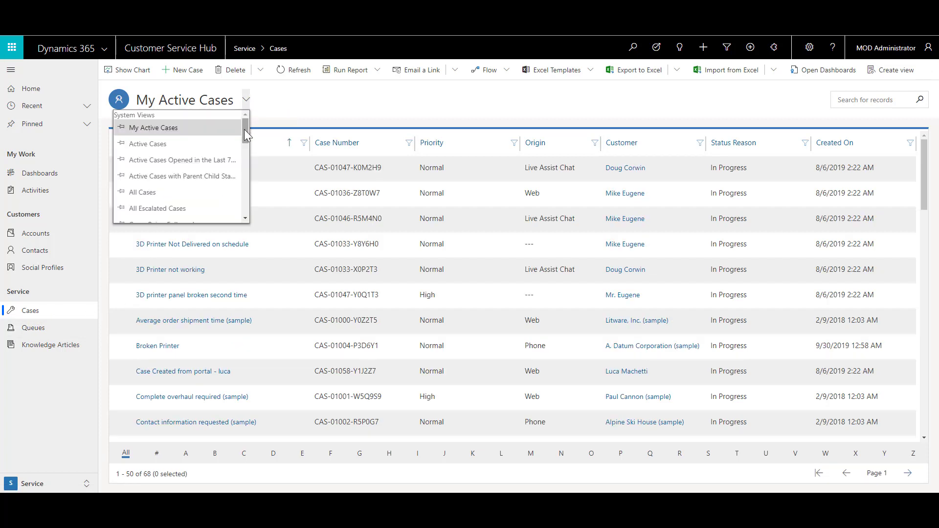
left_click_drag(245, 129, 250, 183)
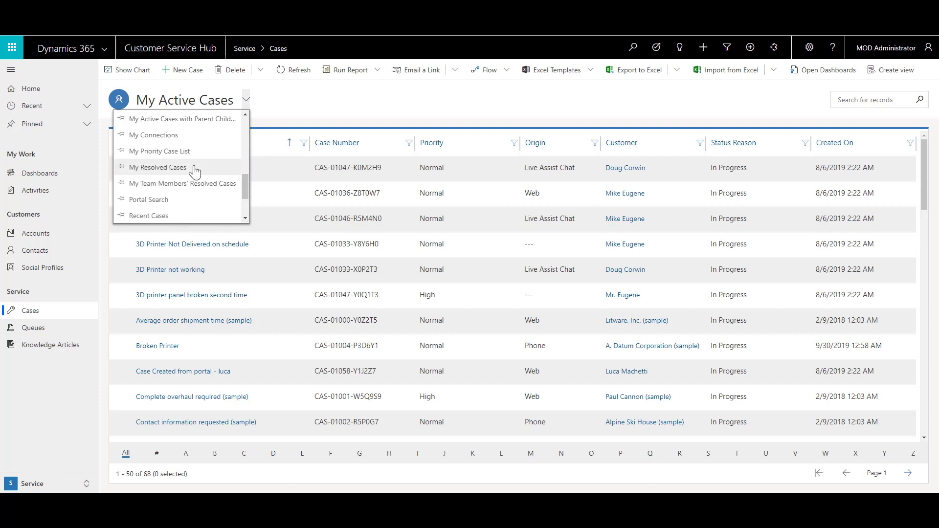
left_click(194, 168)
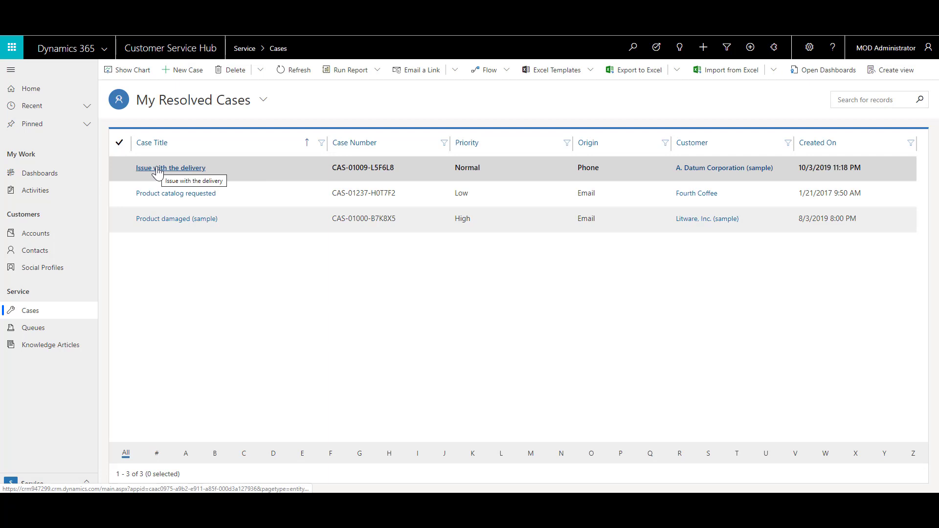
left_click(157, 169)
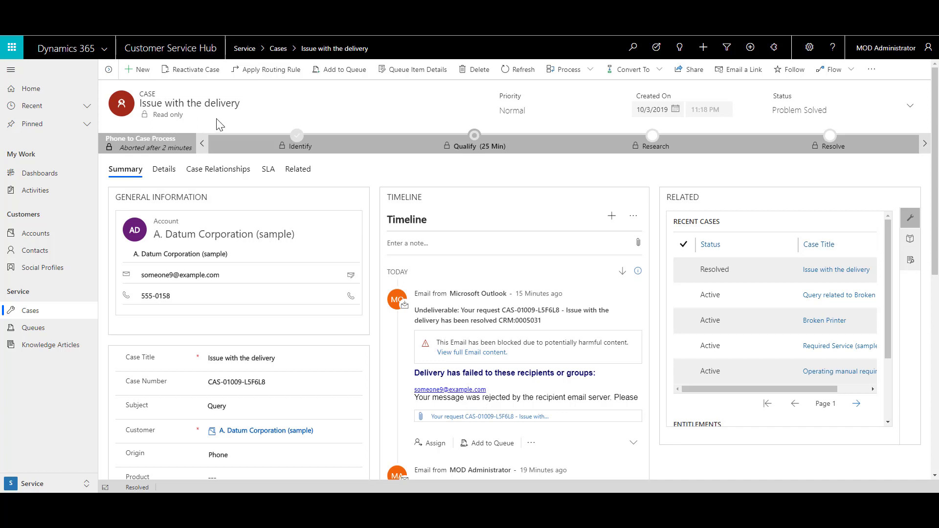
Reactivate the 'Issue with the delivery' case and confirm in the dialog.
left_click(190, 74)
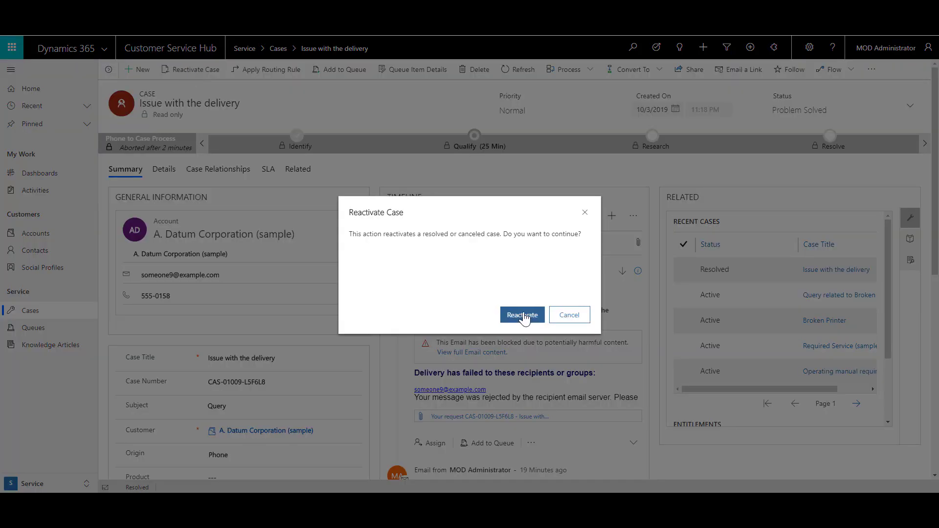
left_click(522, 315)
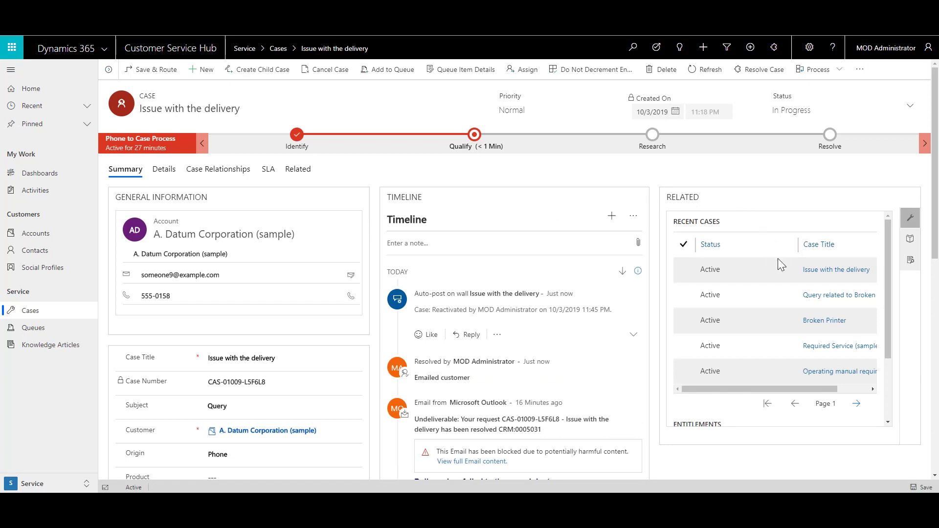
left_click(762, 270)
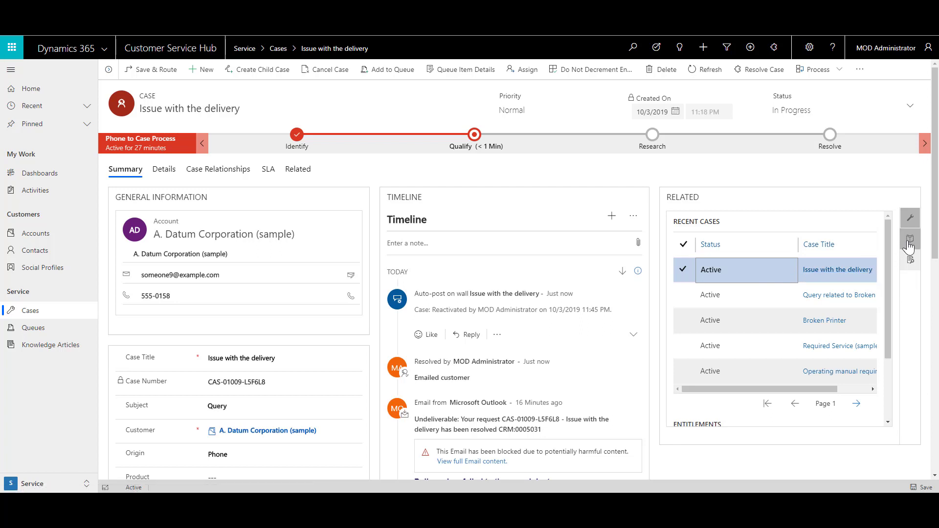
Send the Delivery Never Arrived knowledge article by email from Knowledge Base Search.
left_click(908, 244)
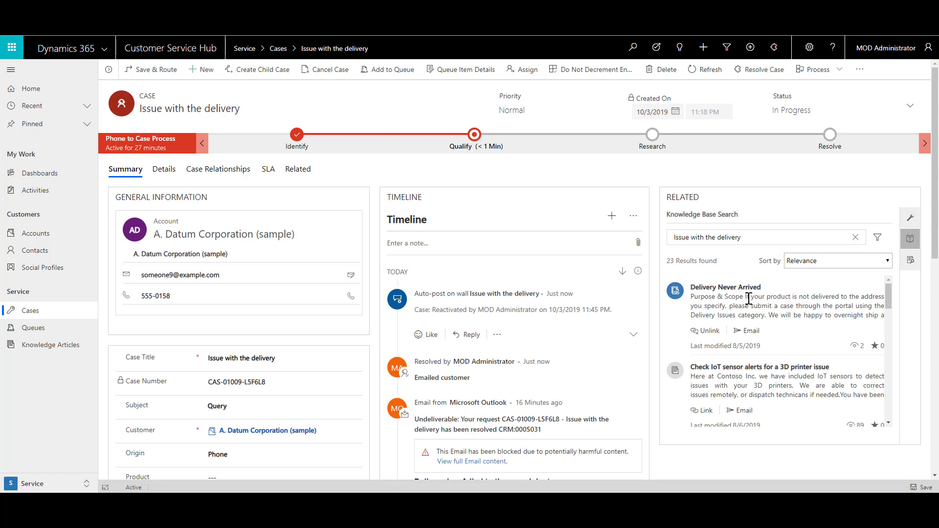
left_click(752, 332)
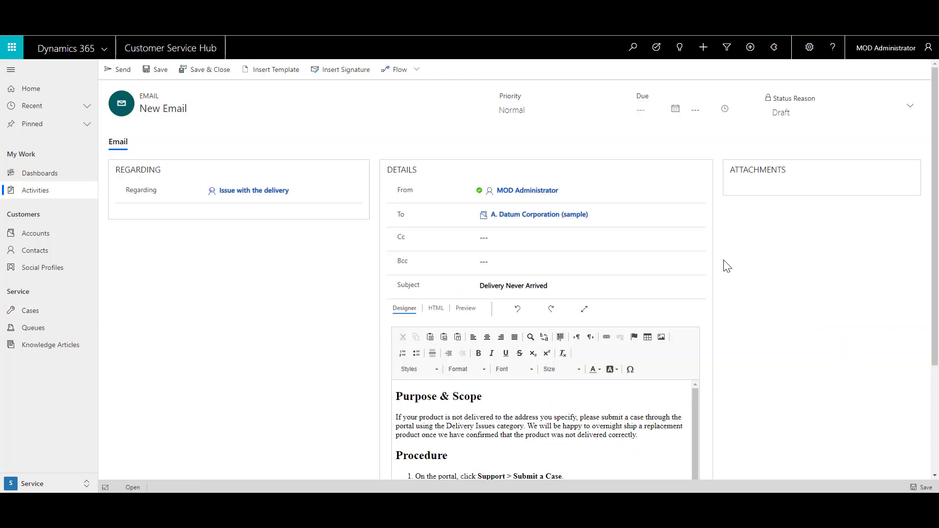
scroll(623, 424, "down", 2)
scroll(622, 424, "down", 2)
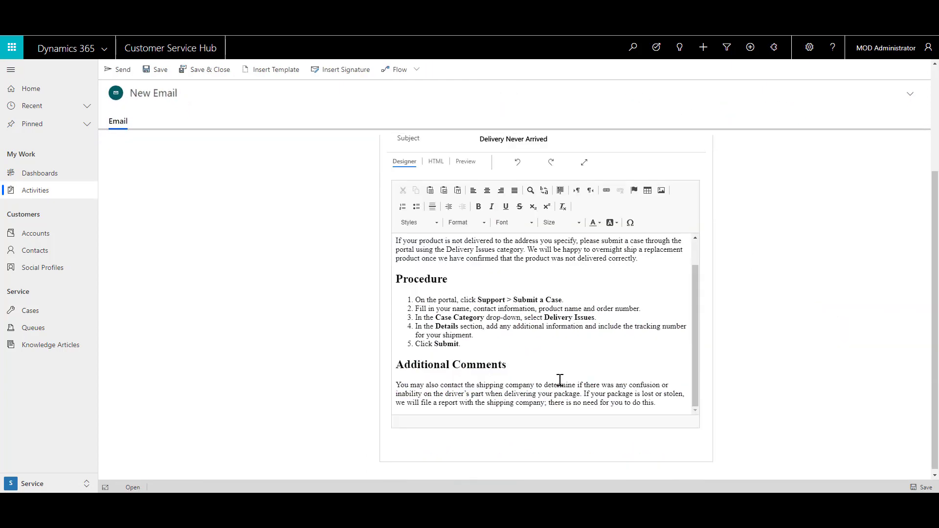
scroll(505, 293, "up", 2)
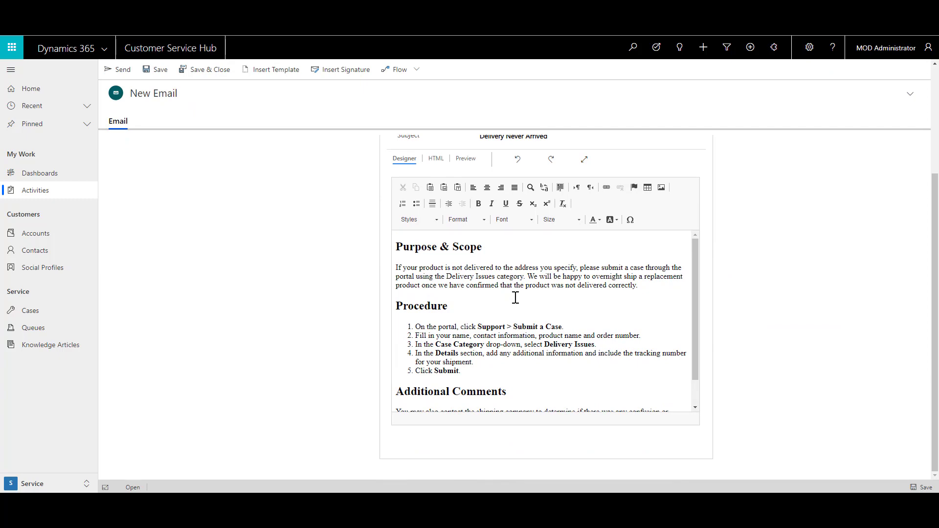
scroll(513, 298, "up", 3)
left_click(122, 78)
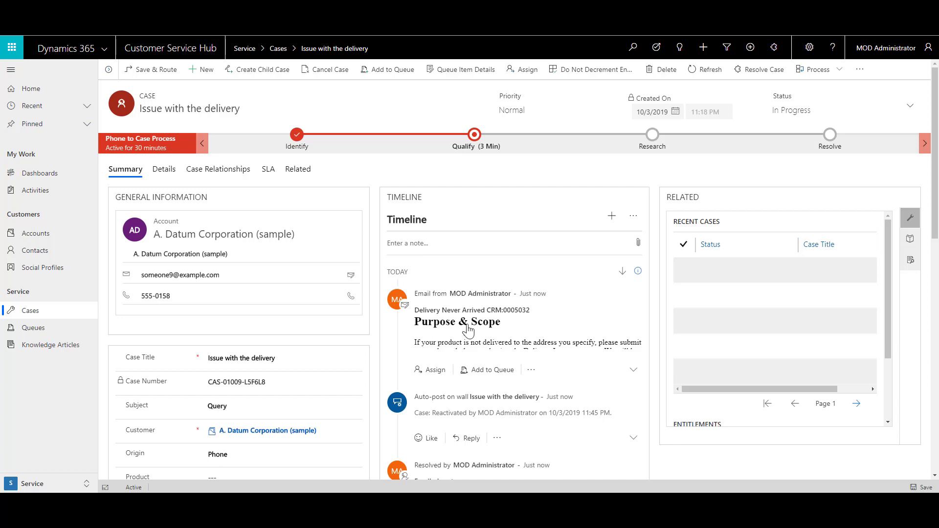
Resolve the case again with 1 hour billable time and resolution 'Emailed KB A'.
left_click(742, 79)
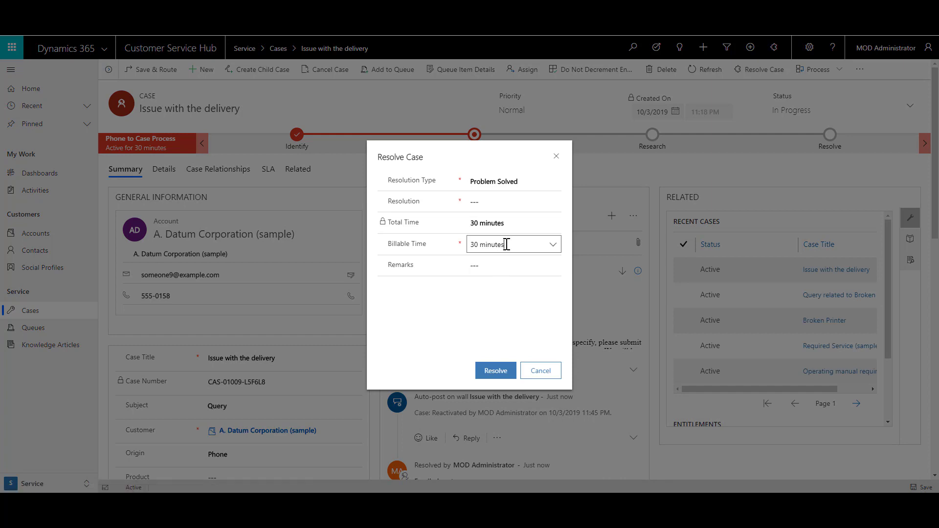
left_click(553, 245)
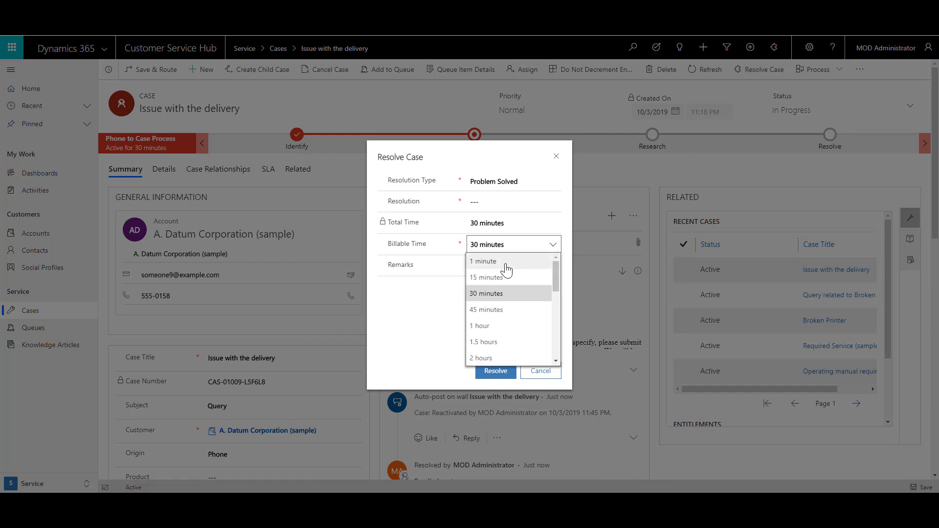
left_click(500, 324)
left_click(493, 200)
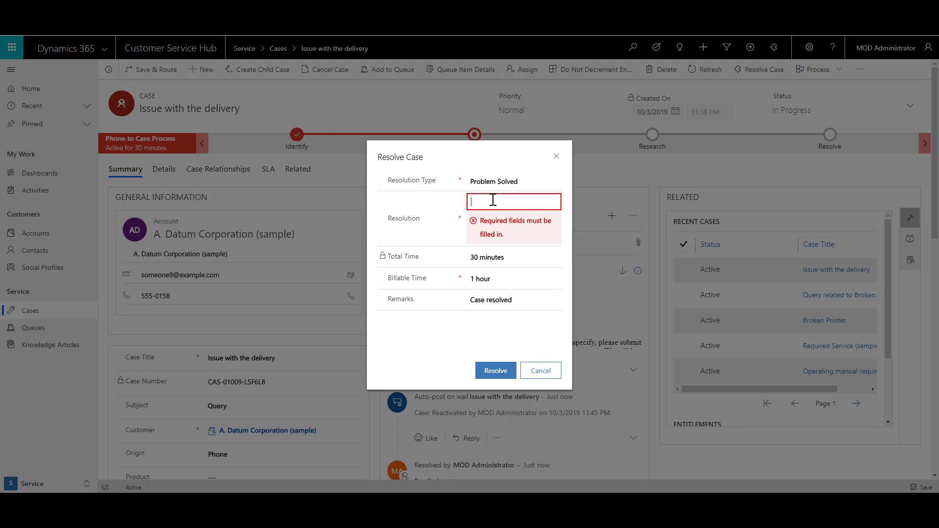
type("Emailed KB Article")
left_click(488, 372)
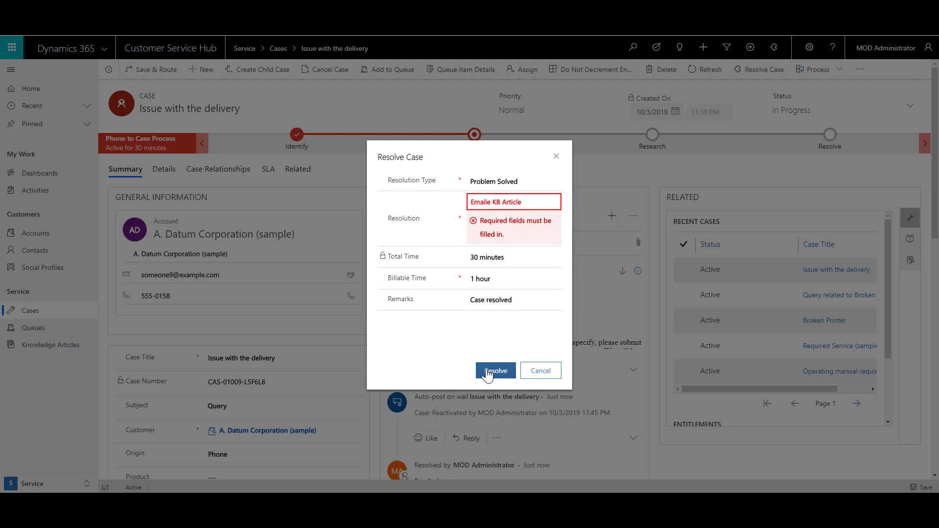